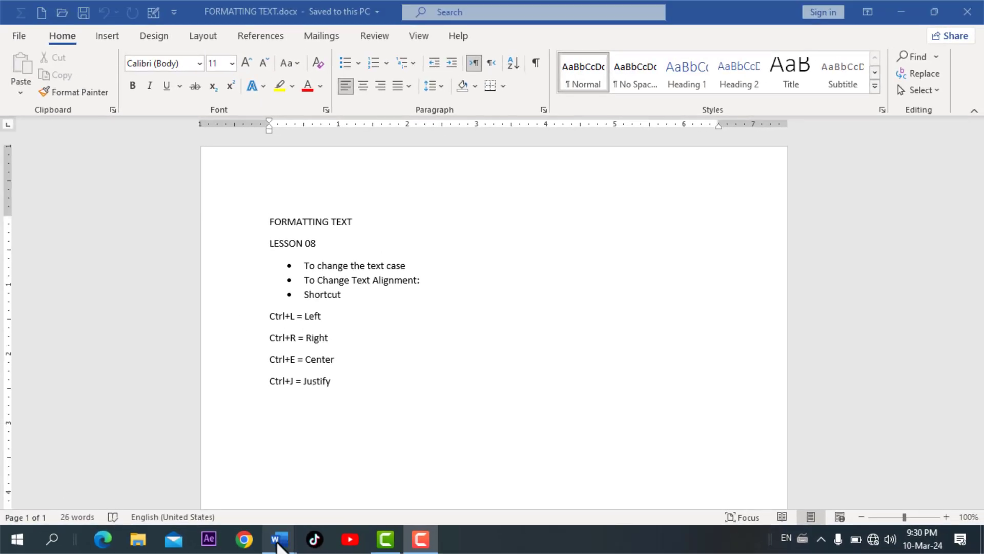
Step: Switch to the Gedo.docx document and change its "Gedo" heading to UPPERCASE
{"action": "mouse_move", "coordinate": [279, 545]}
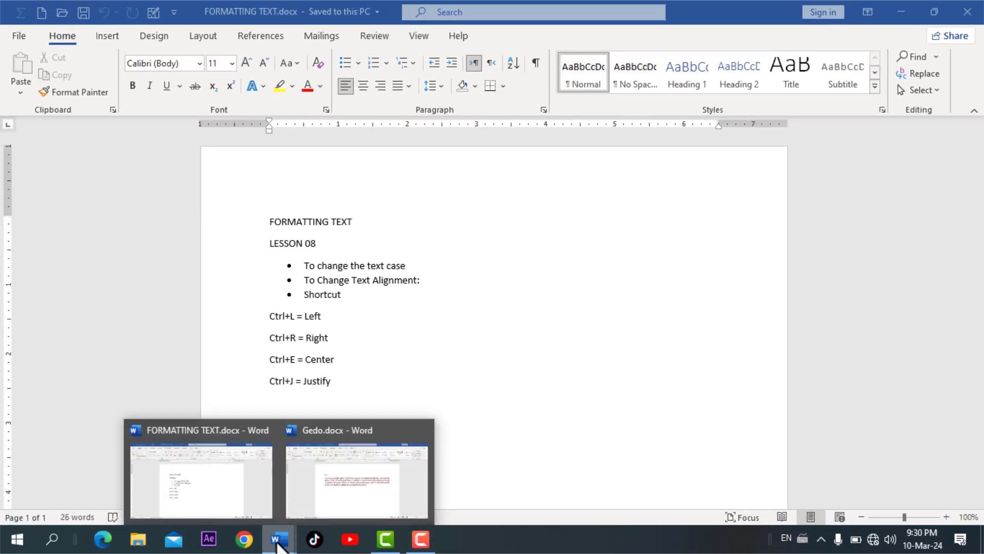
{"action": "left_click", "coordinate": [382, 498]}
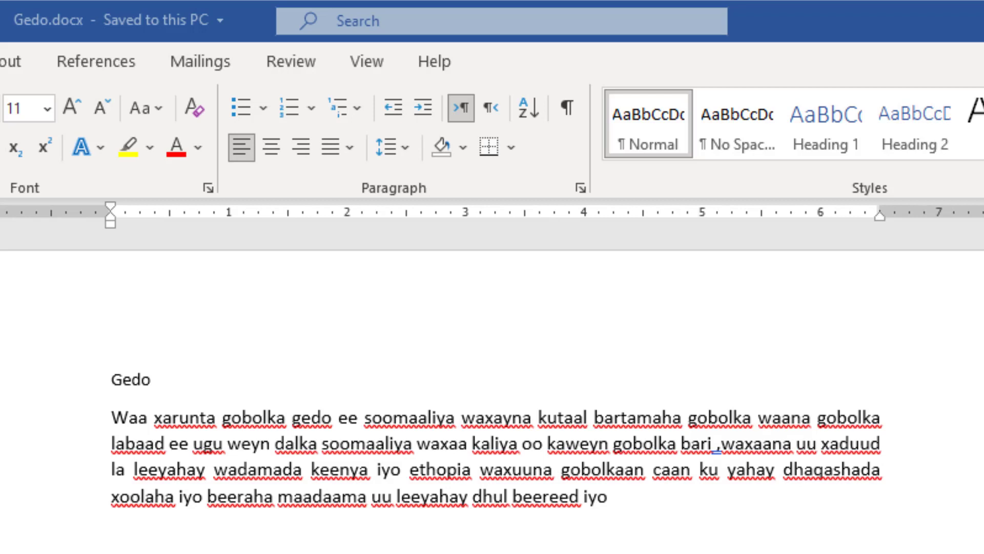
{"action": "triple_click", "coordinate": [114, 385]}
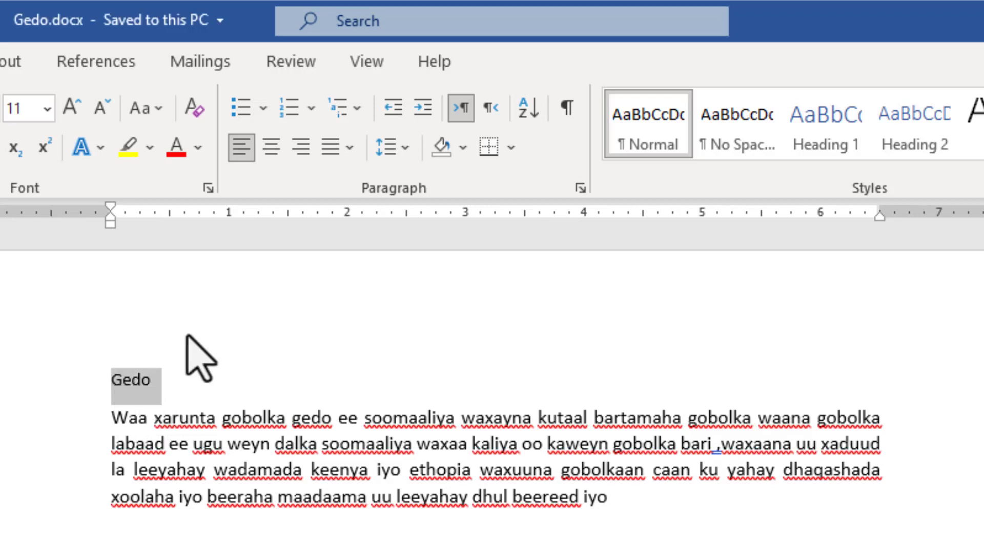
{"action": "left_click", "coordinate": [157, 106]}
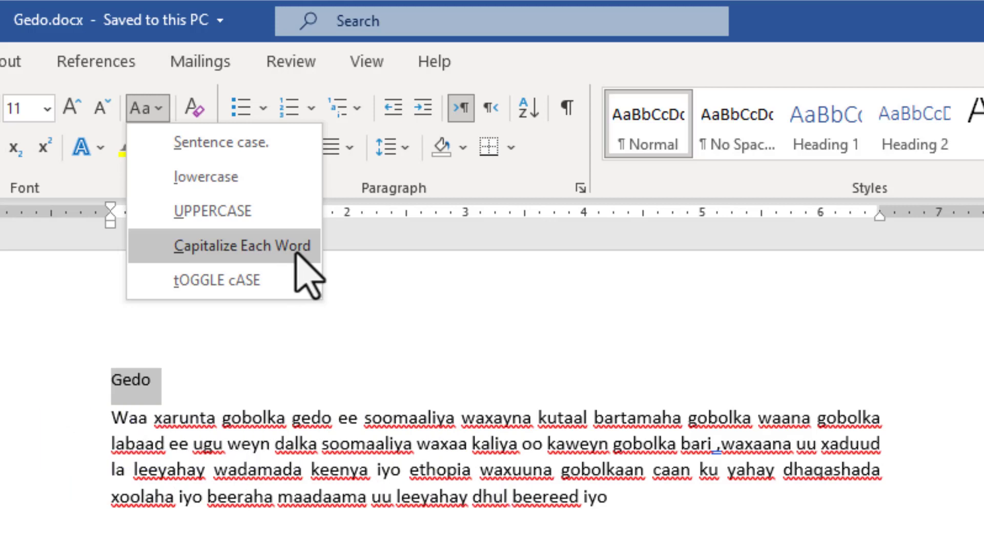
{"action": "left_click", "coordinate": [224, 213]}
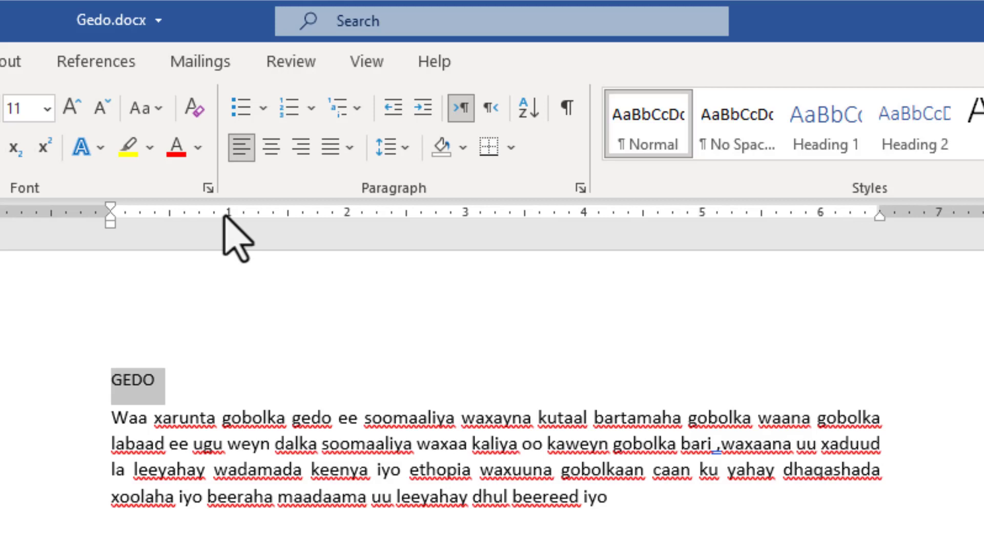
Step: Change the heading's case to lowercase, then to Capitalize Each Word, and deselect it
{"action": "left_click", "coordinate": [157, 109]}
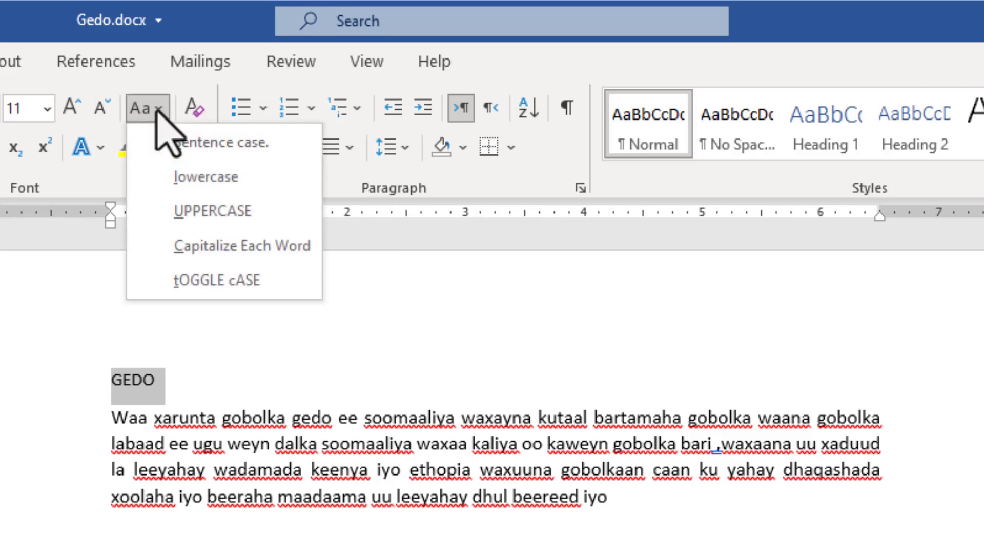
{"action": "left_click", "coordinate": [191, 177]}
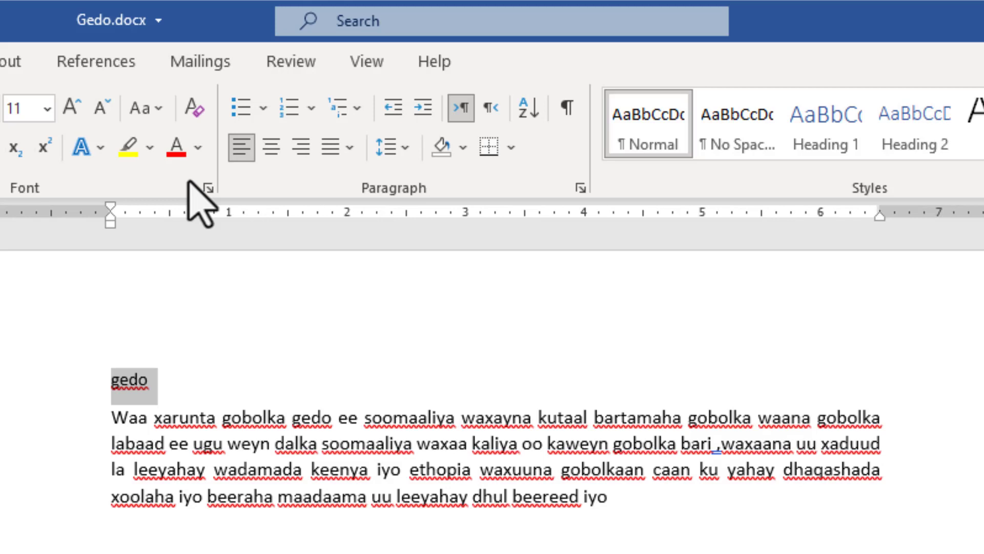
{"action": "left_click", "coordinate": [147, 109]}
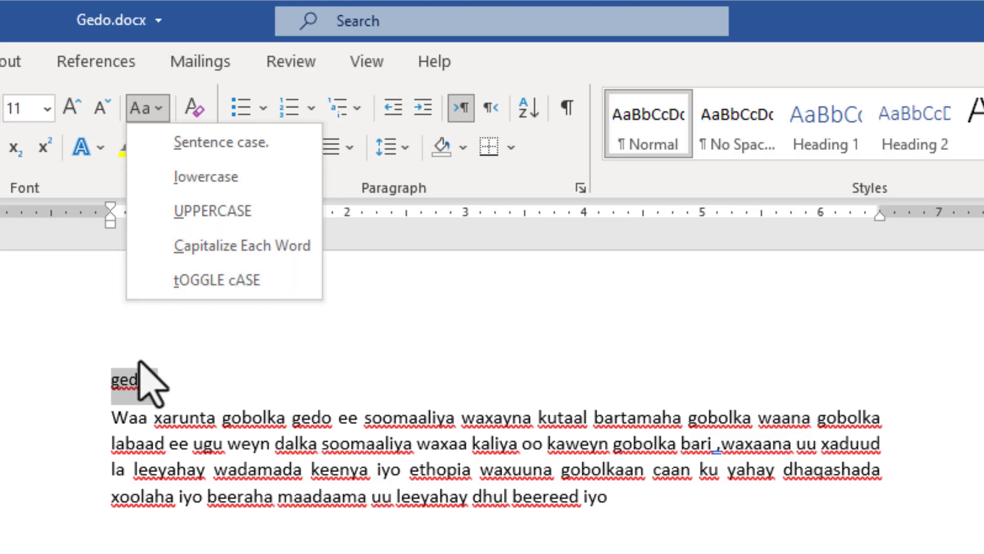
{"action": "left_click", "coordinate": [200, 247]}
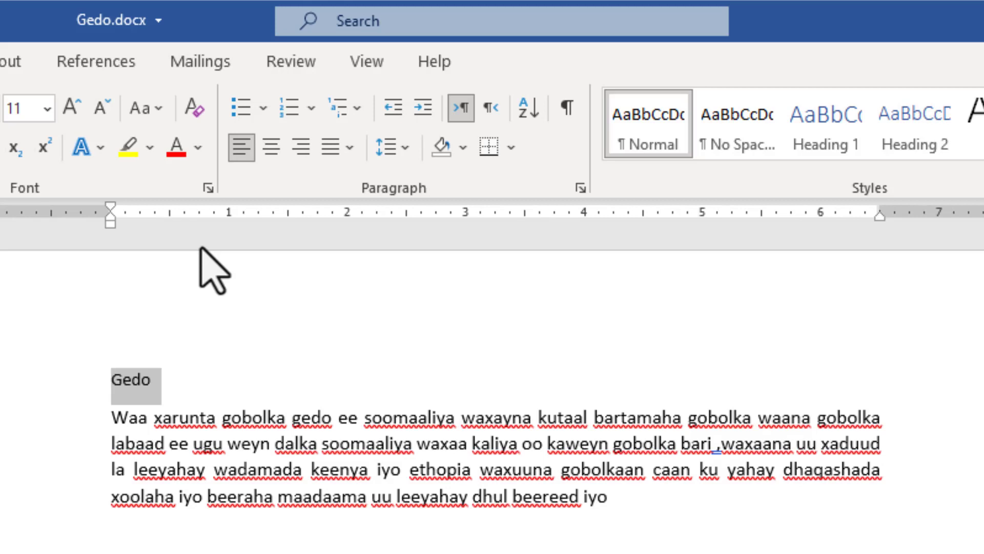
{"action": "double_click", "coordinate": [364, 512]}
{"action": "left_click", "coordinate": [266, 552]}
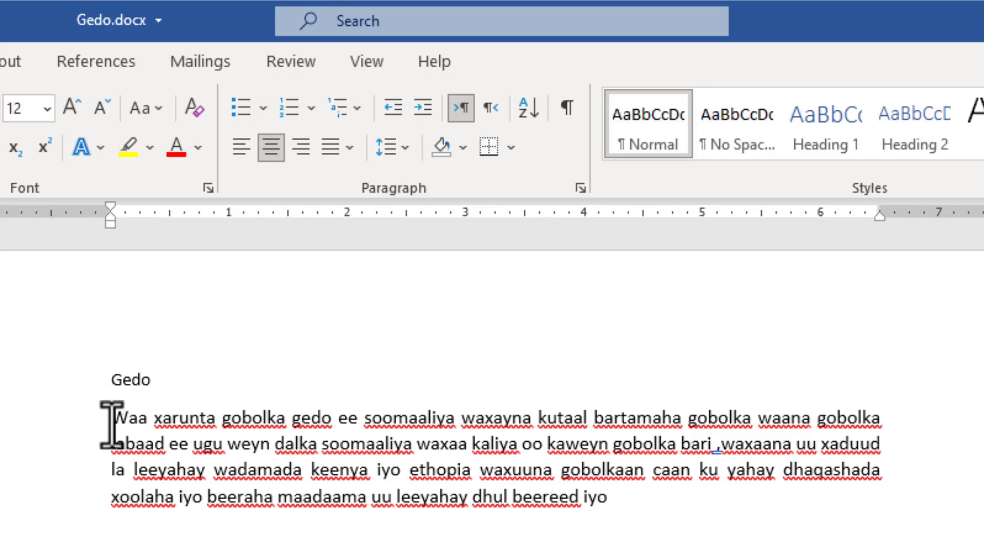
Step: Apply the Capitalize Each Word case to the whole body paragraph below the heading
{"action": "left_click_drag", "start_coordinate": [111, 424], "coordinate": [617, 510]}
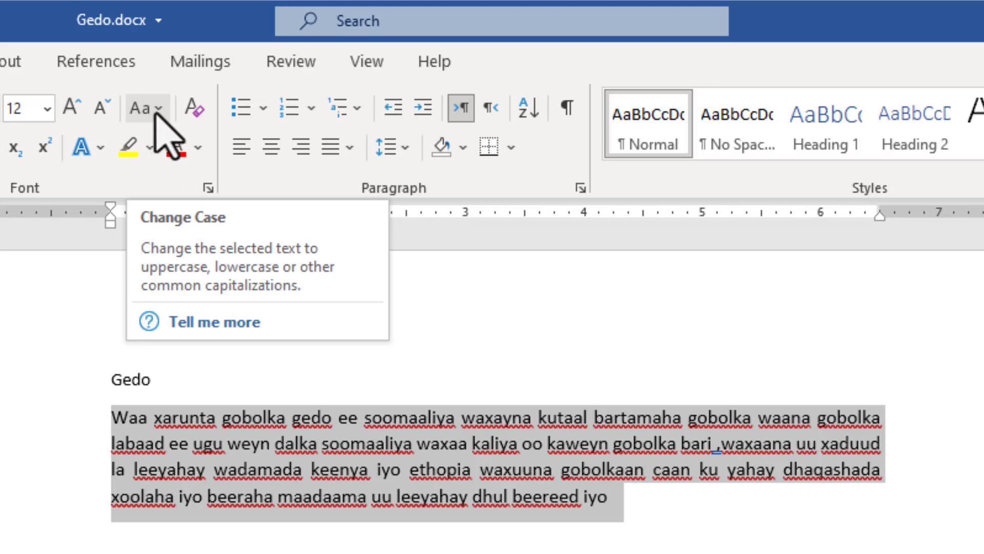
{"action": "left_click", "coordinate": [156, 112]}
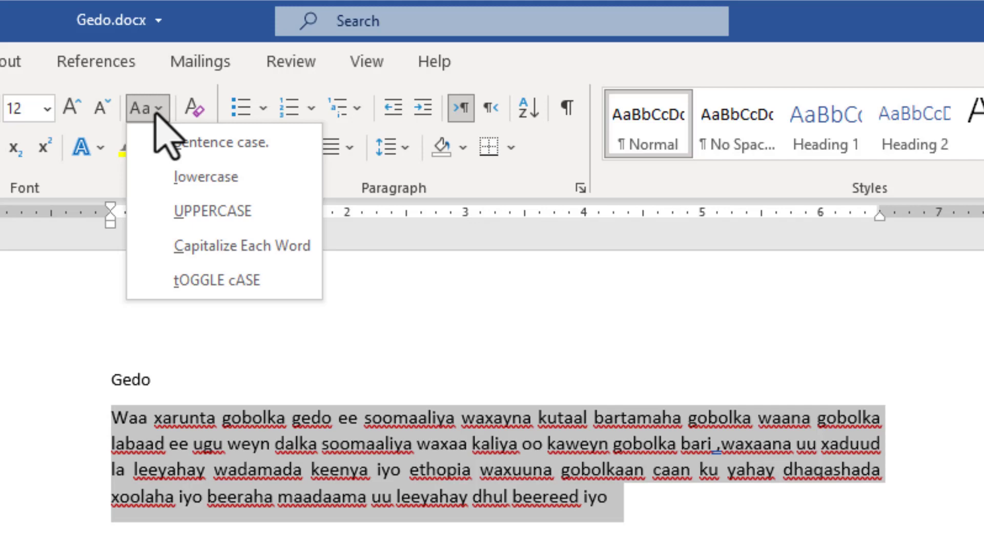
{"action": "left_click", "coordinate": [229, 245]}
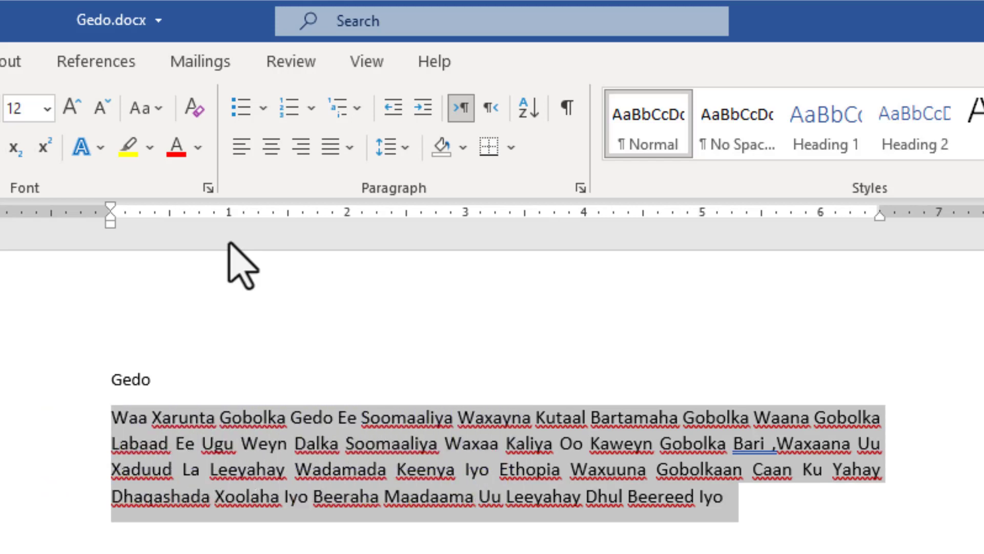
Step: Change the selected body paragraph to lowercase, then to Sentence case, and deselect it
{"action": "left_click", "coordinate": [154, 109]}
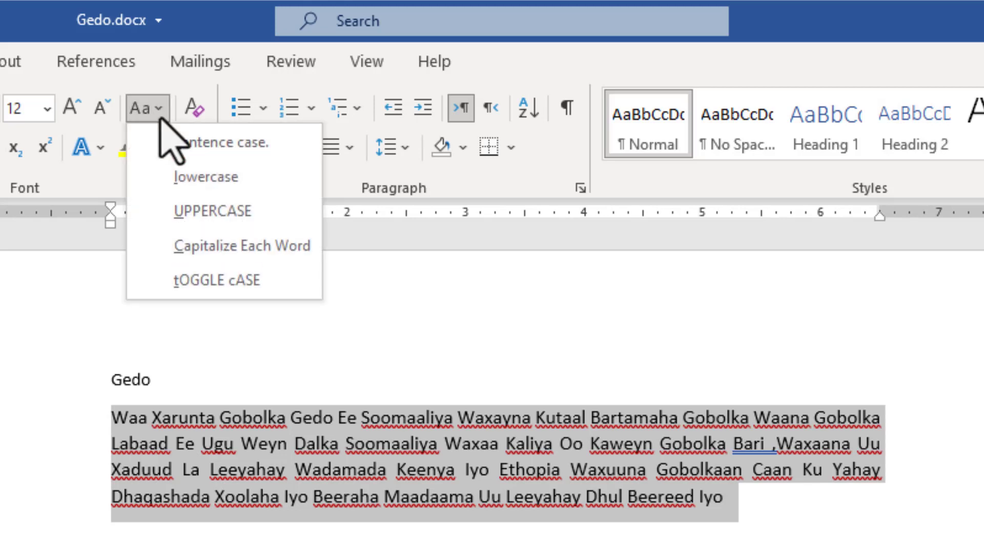
{"action": "left_click", "coordinate": [205, 176]}
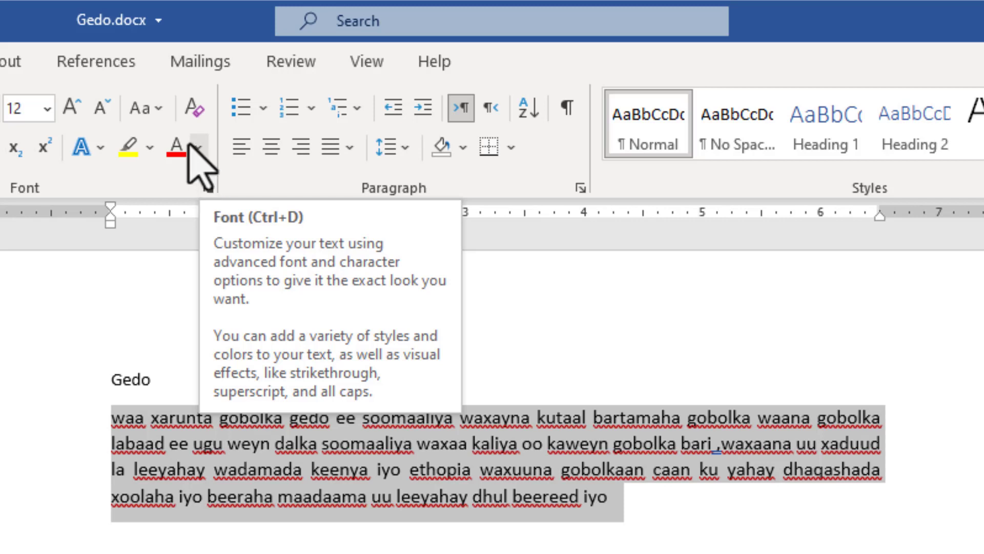
{"action": "left_click", "coordinate": [157, 109]}
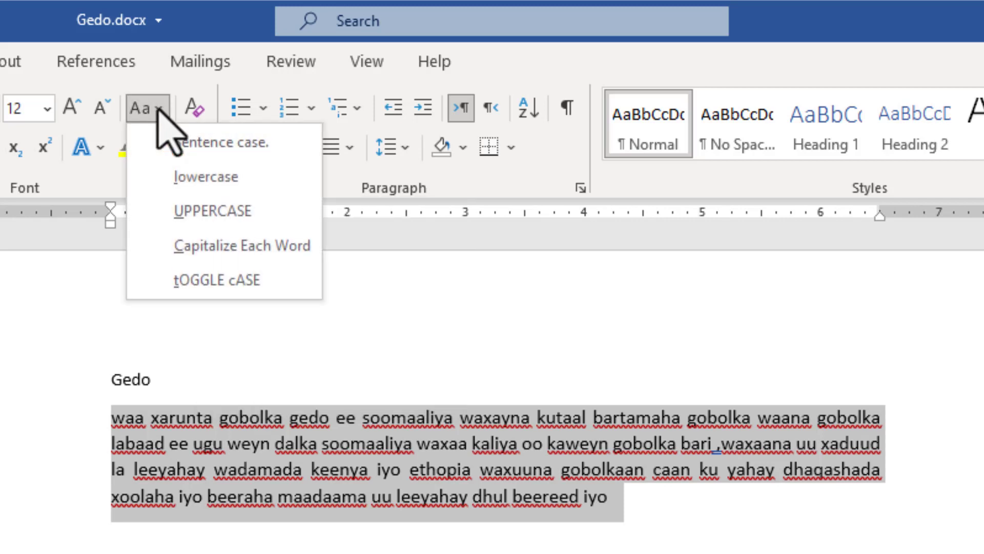
{"action": "left_click", "coordinate": [215, 145]}
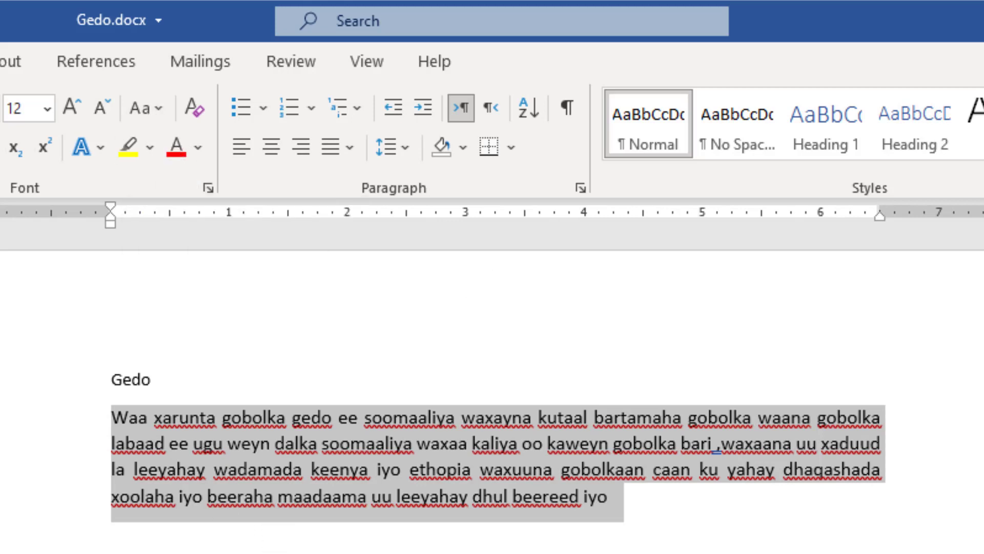
{"action": "left_click", "coordinate": [243, 552]}
Step: Split the body paragraph before "beereed iyo" so those words form their own paragraph
{"action": "mouse_move", "coordinate": [279, 545]}
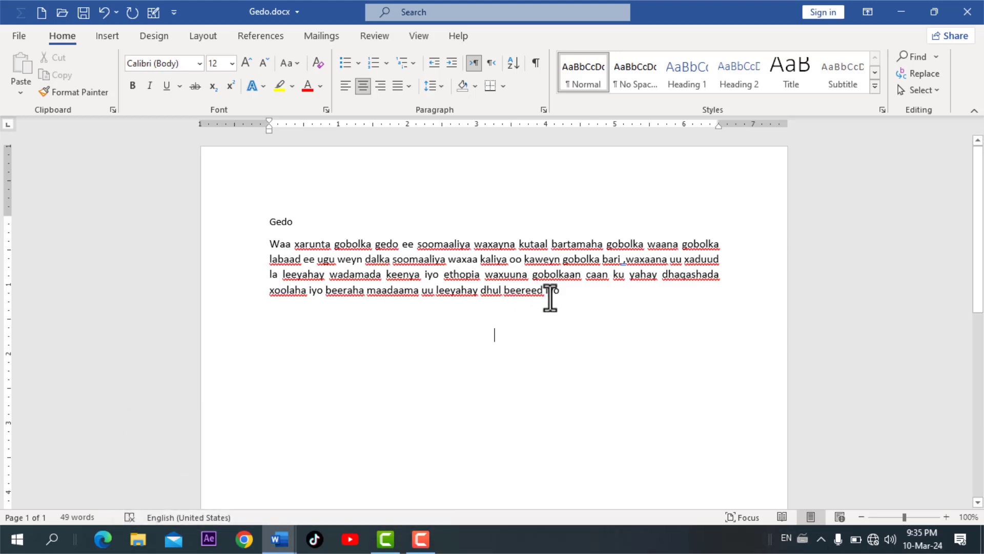
{"action": "left_click", "coordinate": [503, 291]}
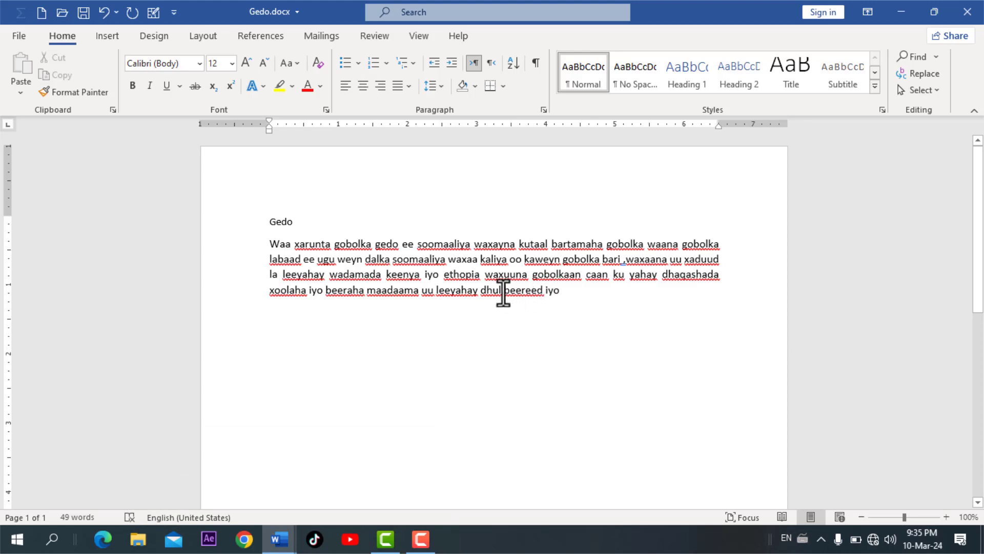
{"action": "key", "text": "Return"}
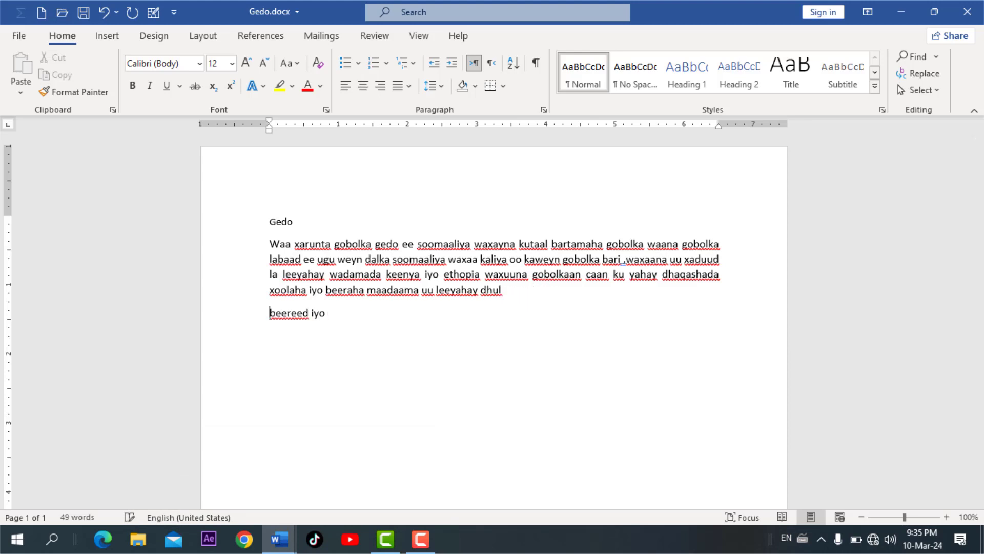
Step: Align the "beereed iyo" line to the center, then to the right, and finally back to the left
{"action": "left_click_drag", "start_coordinate": [267, 318], "coordinate": [336, 322]}
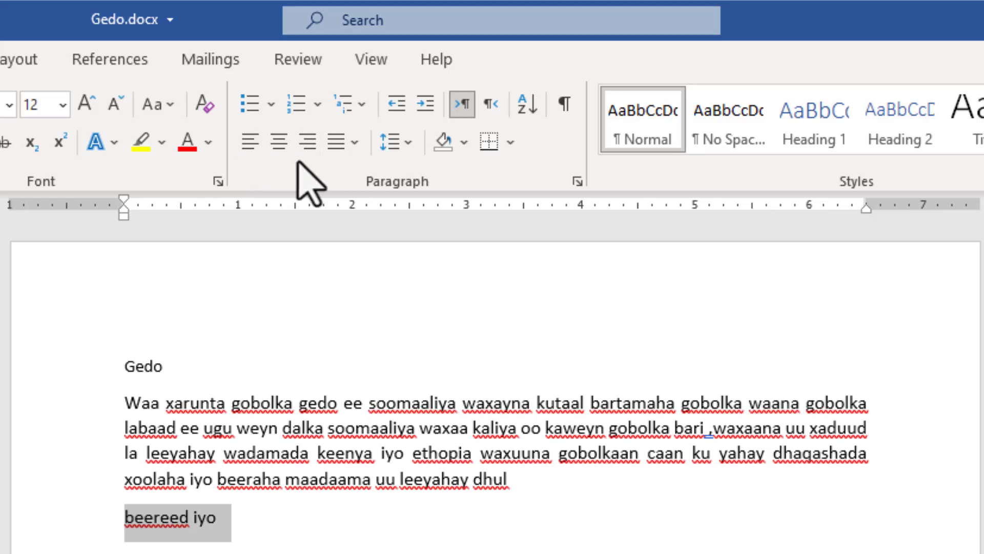
{"action": "left_click", "coordinate": [280, 143]}
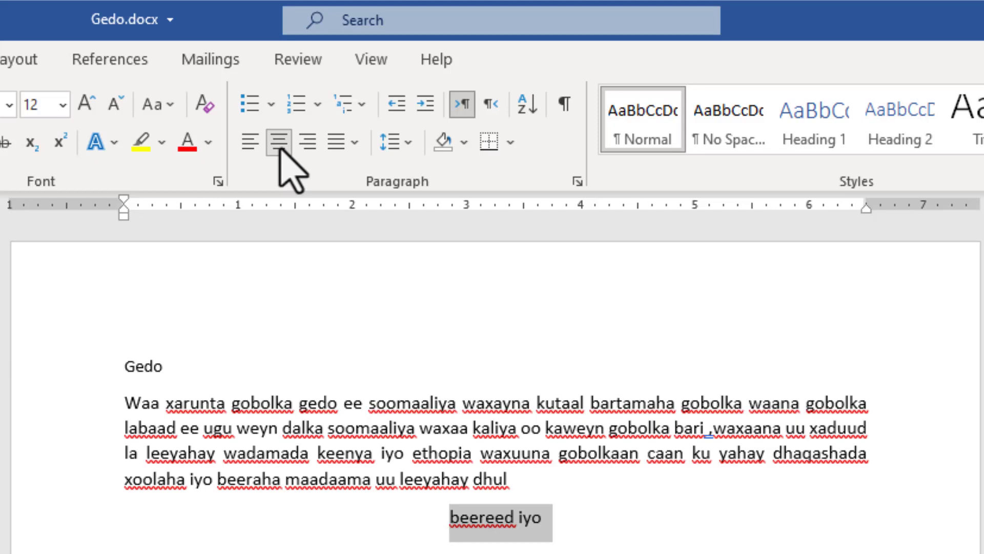
{"action": "left_click", "coordinate": [307, 144]}
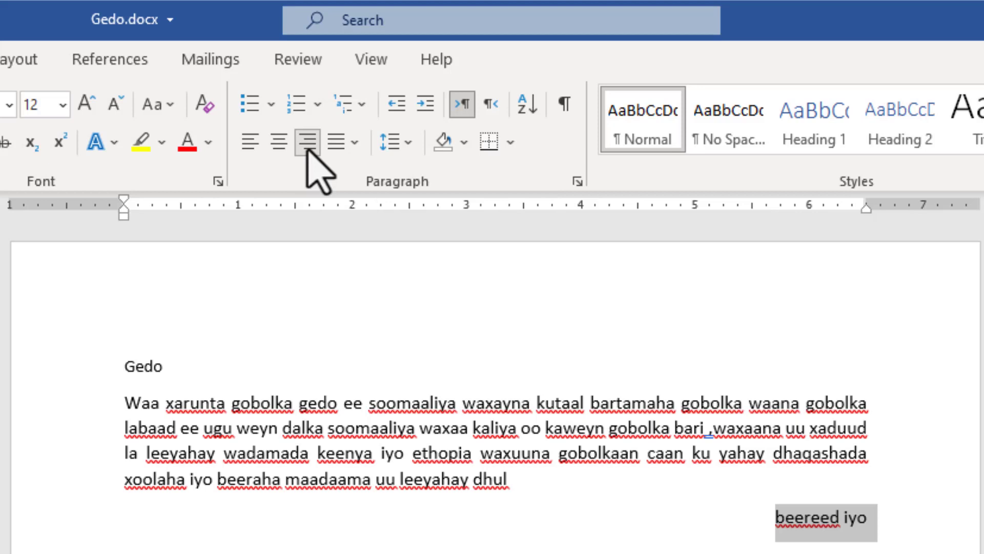
{"action": "left_click", "coordinate": [251, 142]}
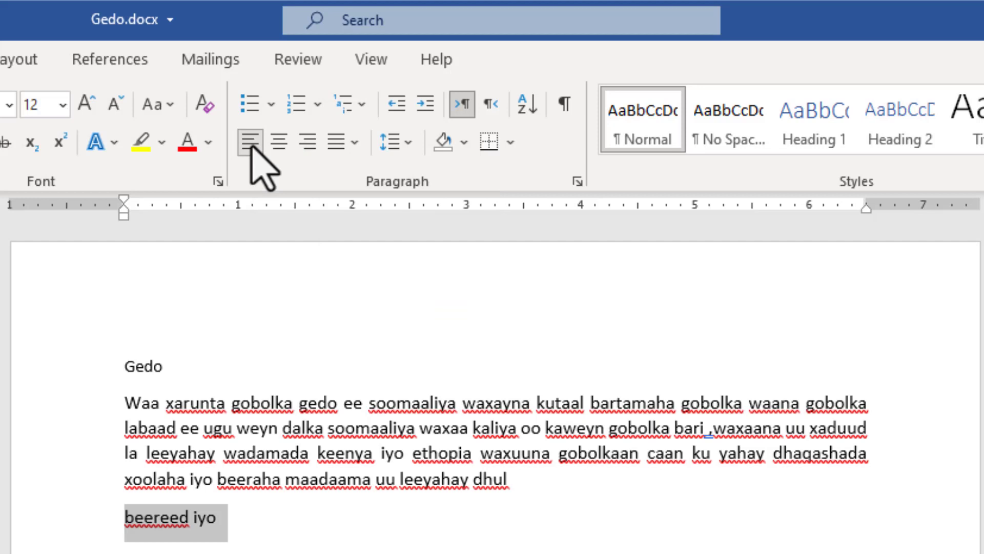
Step: Rejoin "beereed iyo" to the end of the body paragraph by removing the paragraph break
{"action": "left_click", "coordinate": [599, 487]}
{"action": "key", "text": "Delete"}
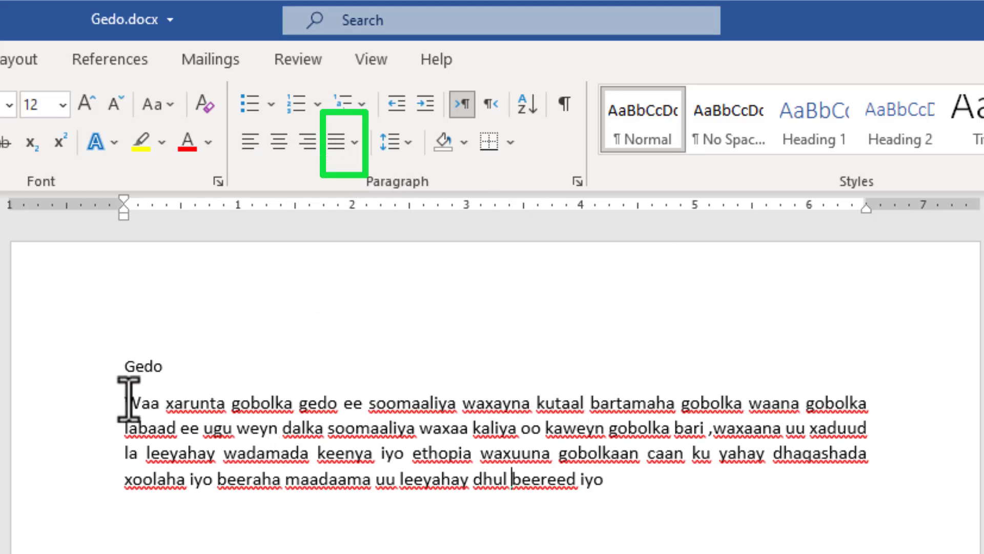
Step: Left-align the whole body paragraph, then apply the Justify alignment to it
{"action": "left_click_drag", "start_coordinate": [127, 401], "coordinate": [687, 523]}
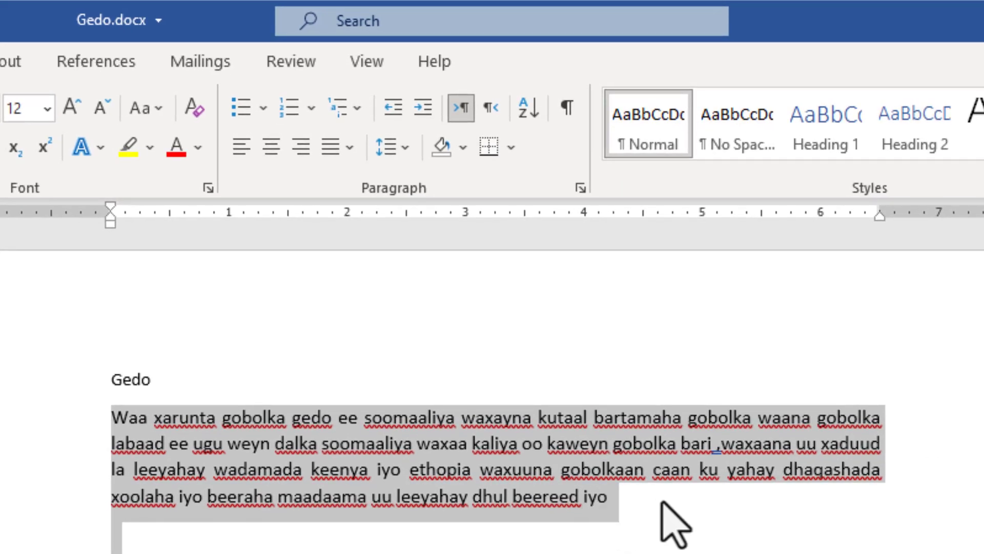
{"action": "key", "text": "ctrl+l"}
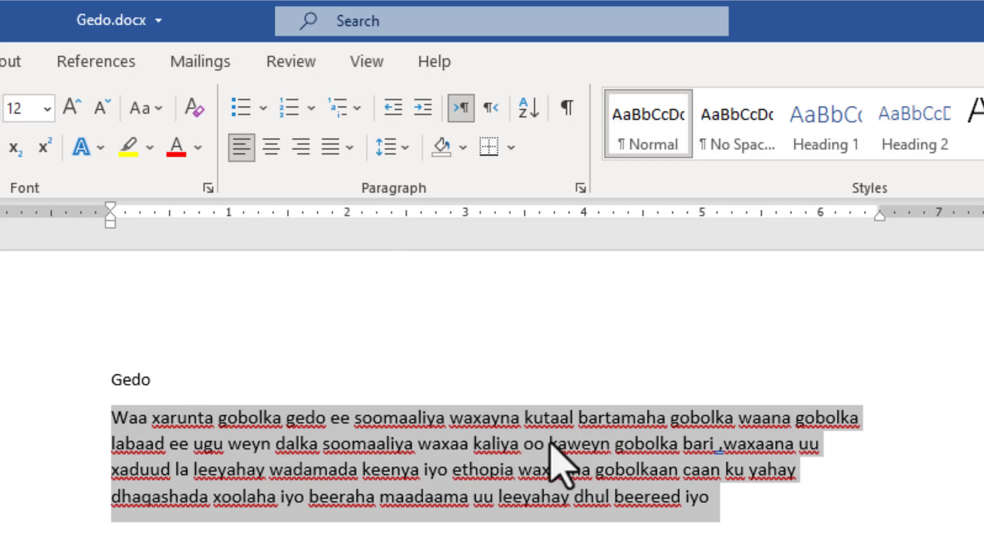
{"action": "left_click", "coordinate": [349, 149]}
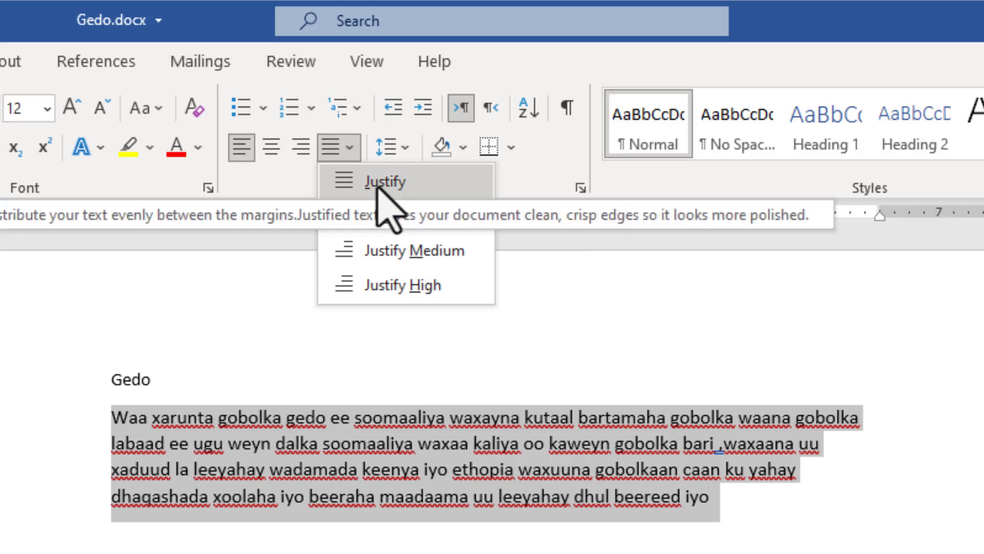
{"action": "left_click", "coordinate": [378, 184]}
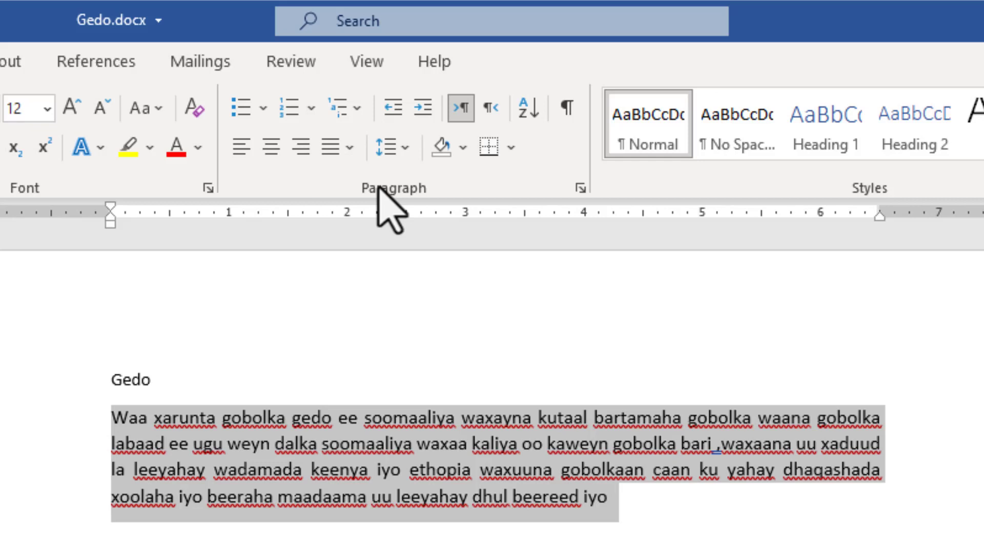
Step: Toggle the body paragraph's Justify alignment off and apply Justify again
{"action": "left_click", "coordinate": [341, 153]}
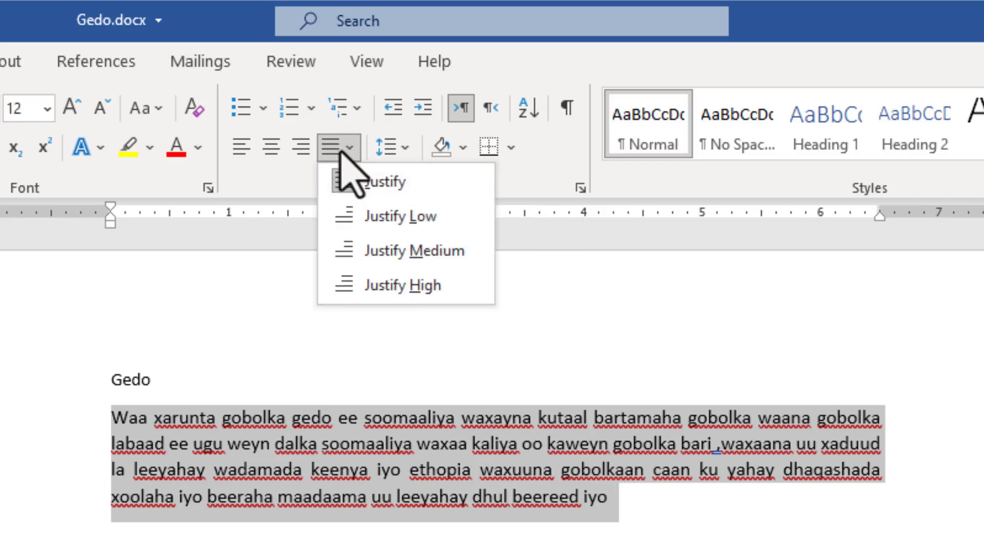
{"action": "left_click", "coordinate": [369, 185]}
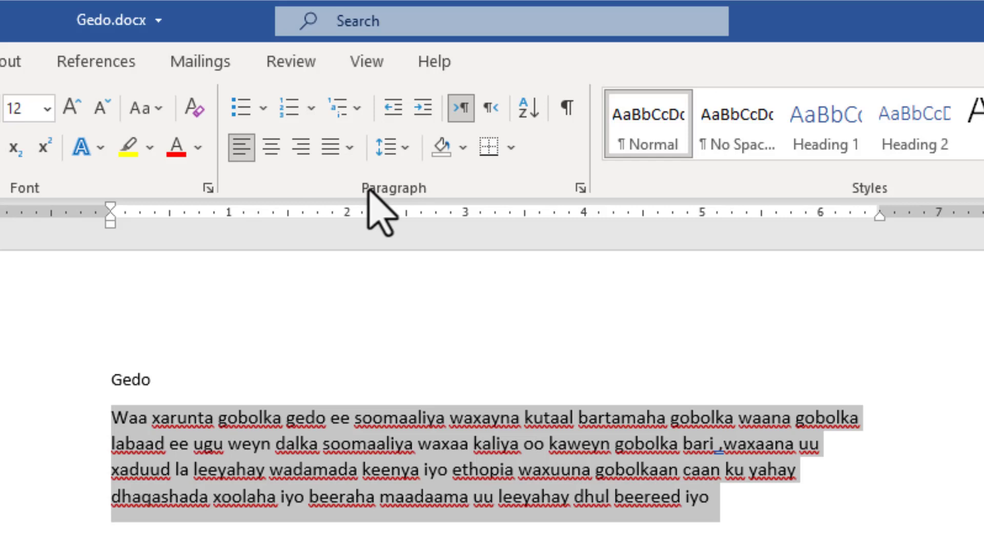
{"action": "left_click", "coordinate": [349, 154]}
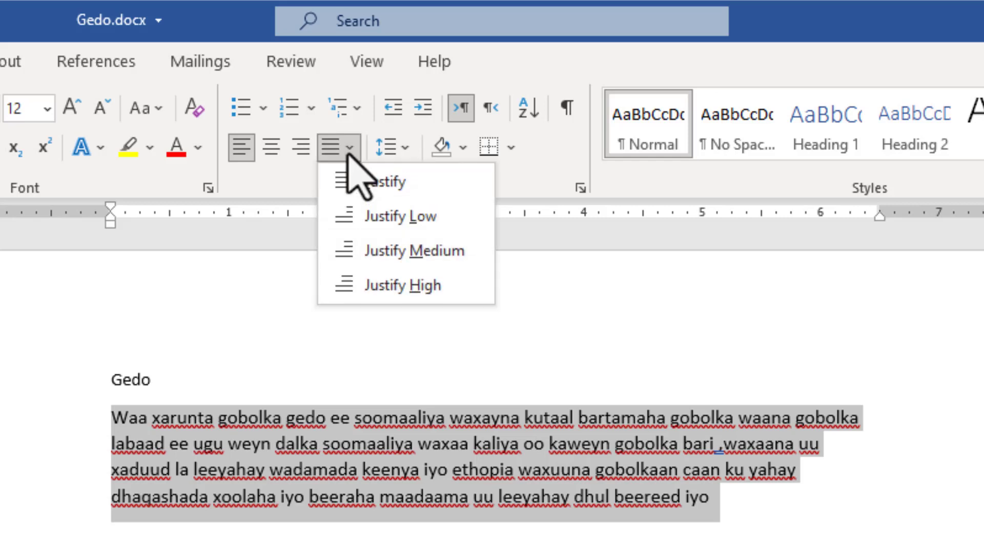
{"action": "left_click", "coordinate": [386, 184]}
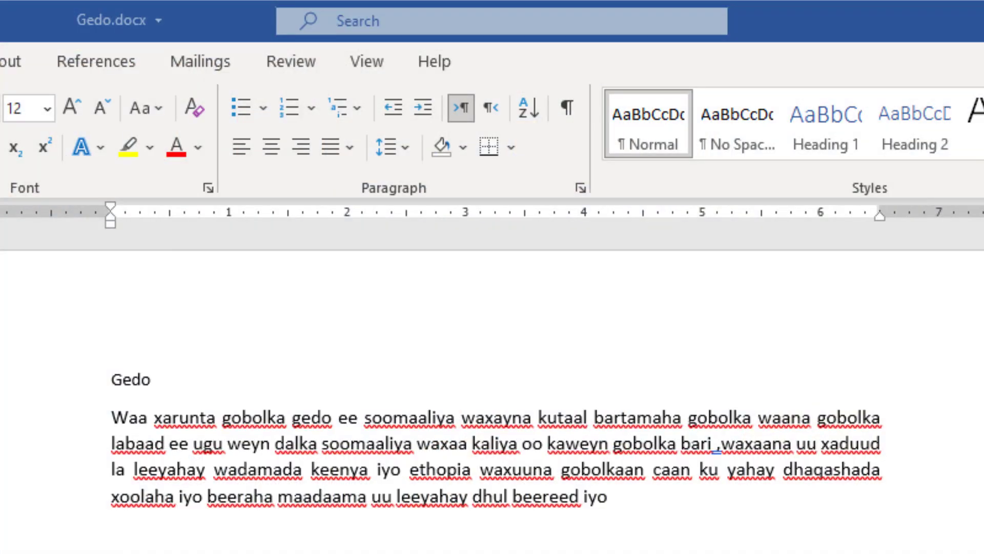
Step: Add the text "garbaharey" on the line below the body paragraph
{"action": "left_click", "coordinate": [567, 536]}
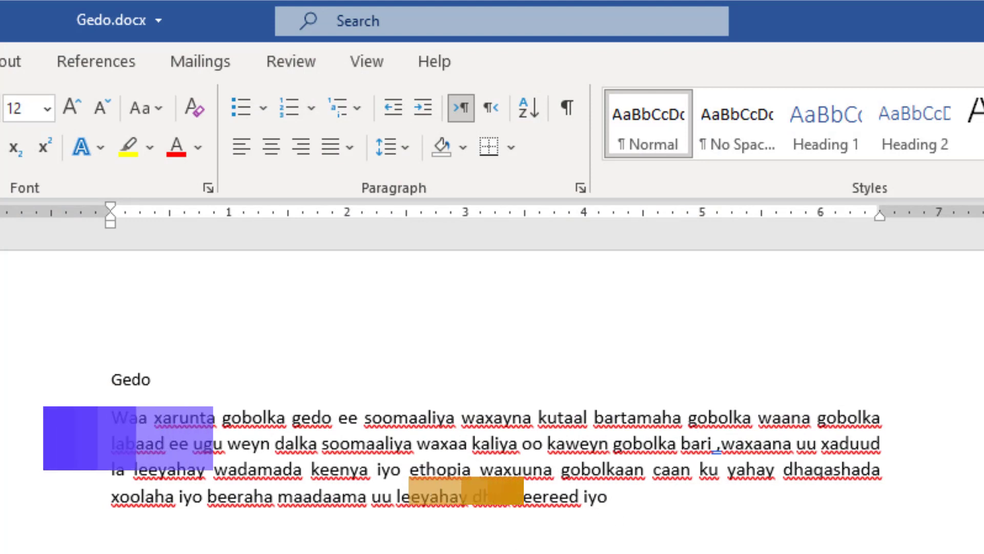
{"action": "type", "text": "gar"}
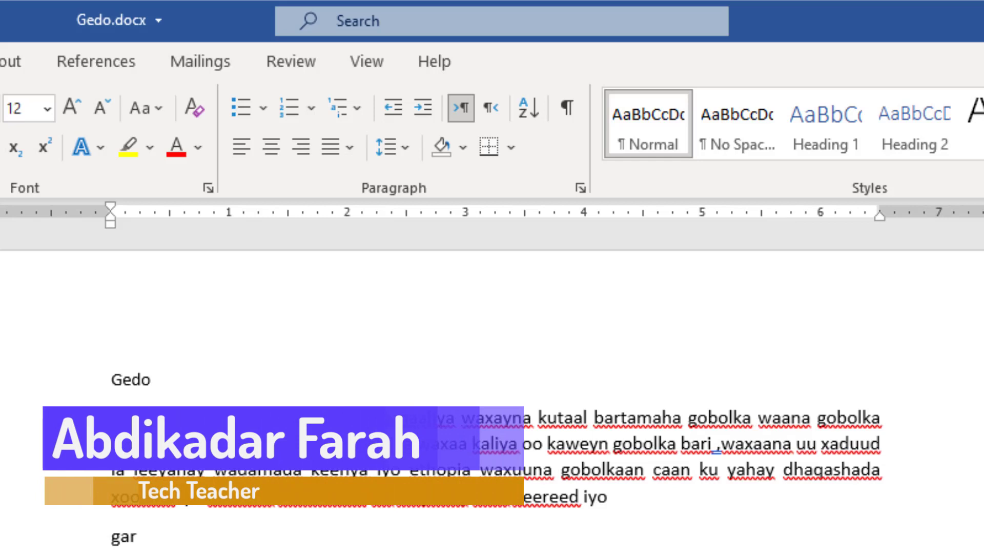
{"action": "type", "text": "baharey"}
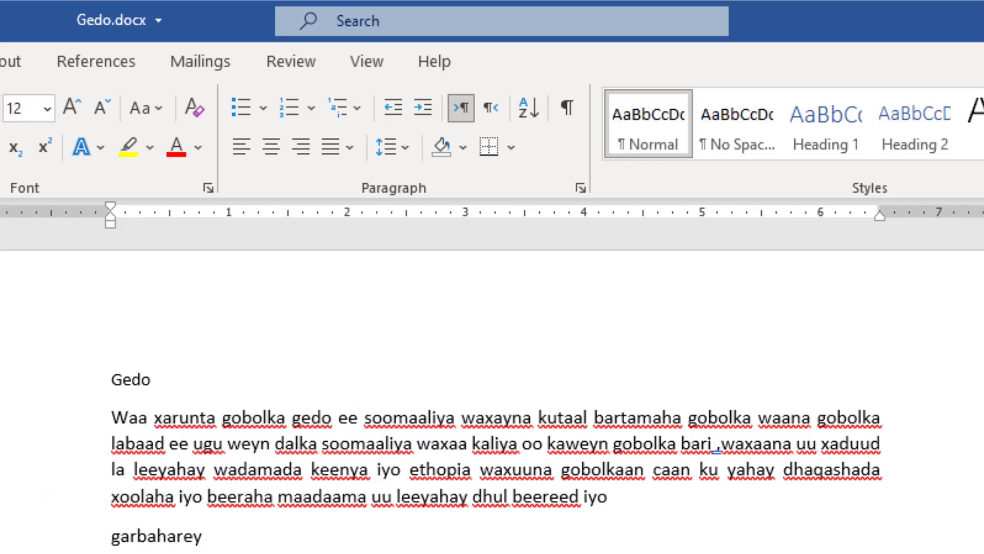
Step: Align the "garbaharey" line to the center, then to the right, and finally to the left
{"action": "left_click_drag", "start_coordinate": [106, 536], "coordinate": [221, 535]}
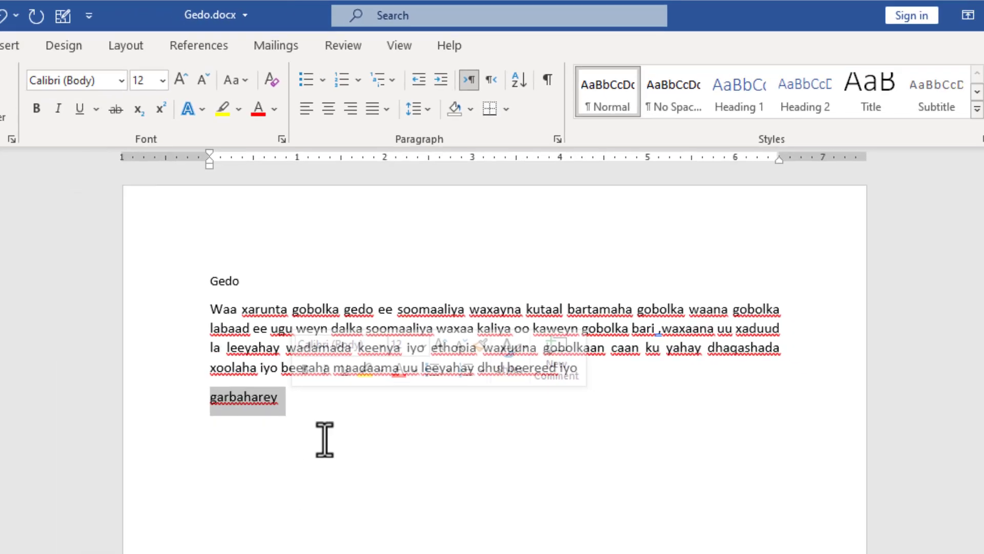
{"action": "key", "text": "ctrl+e"}
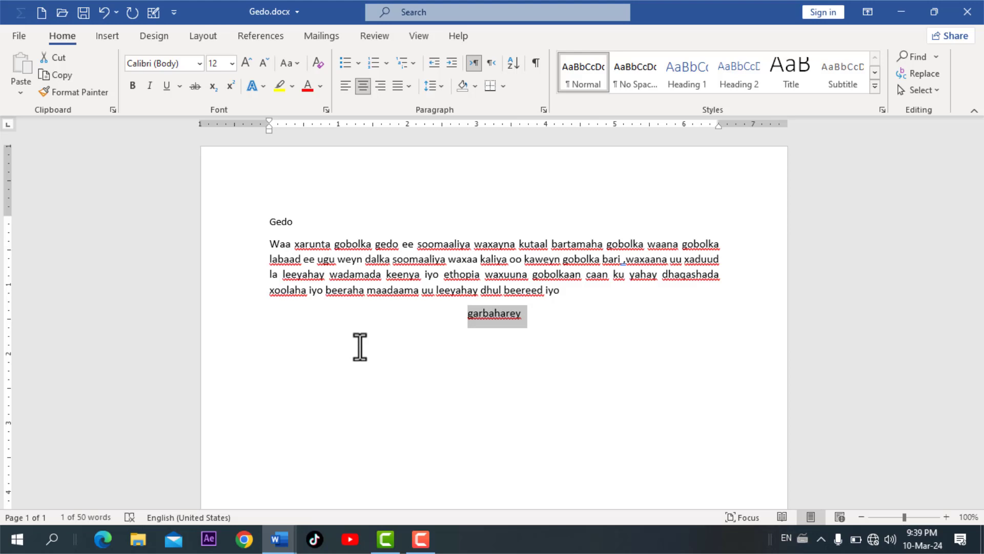
{"action": "key", "text": "ctrl+r"}
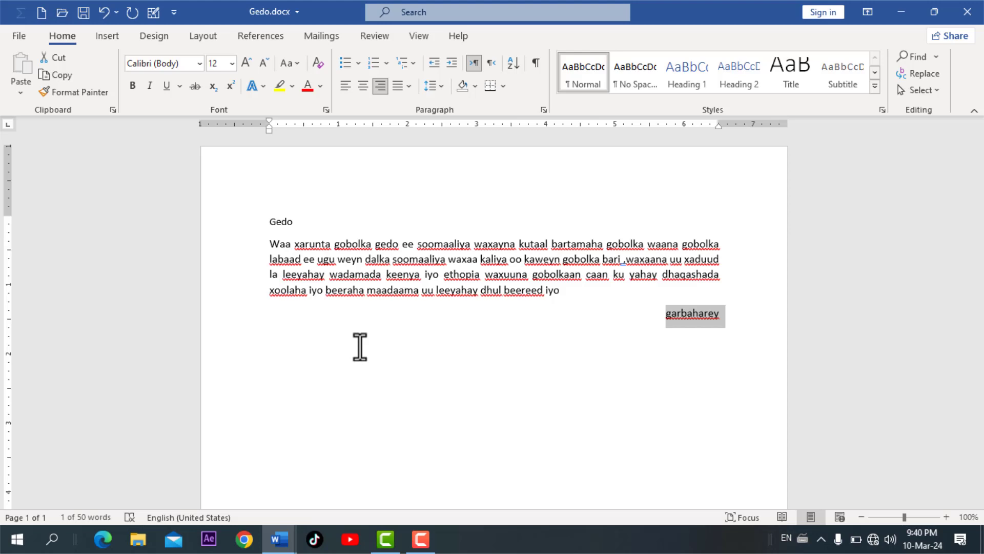
{"action": "key", "text": "ctrl+l"}
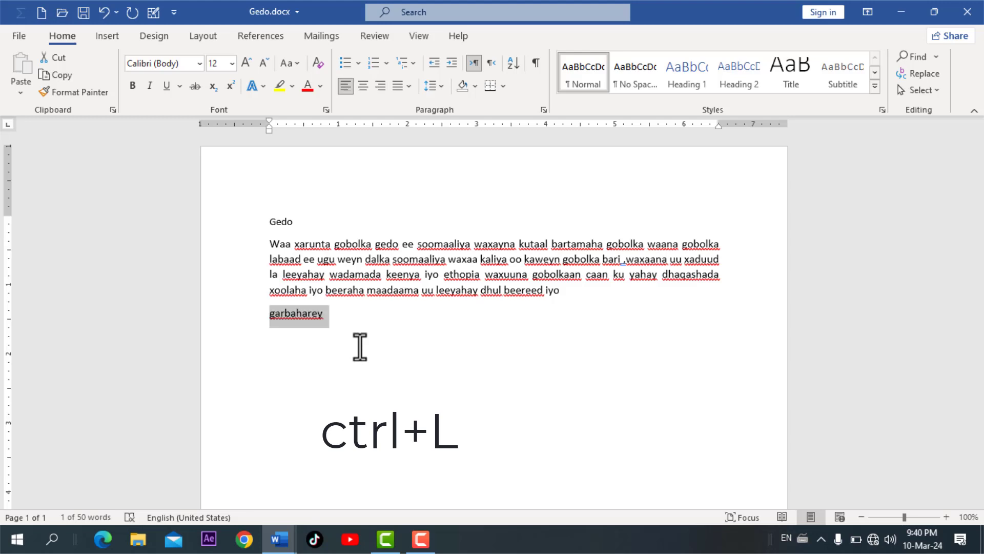